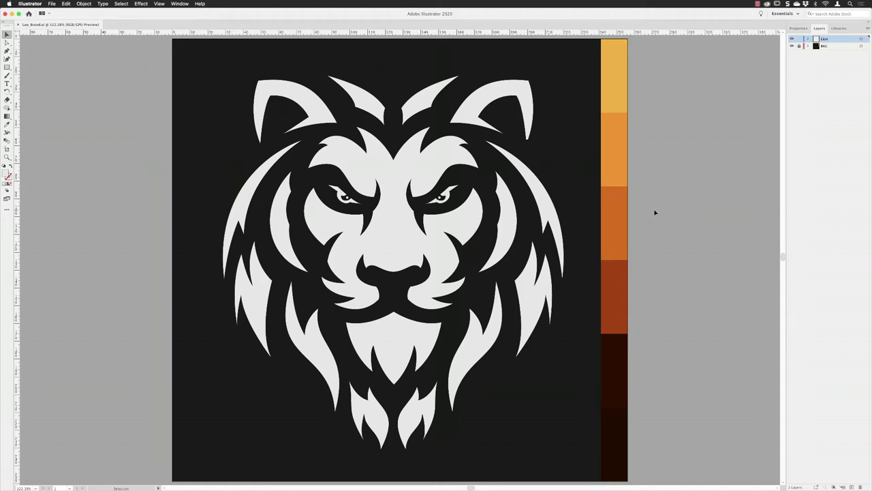
Turn the dark tuft between the lion's ears white like the rest of the logo
left_click(492, 92)
left_click(412, 100)
left_click(373, 102)
key("super+z")
left_click(193, 61)
Select all the lion artwork and copy it with Edit > Copy
left_click(430, 344)
left_click(66, 3)
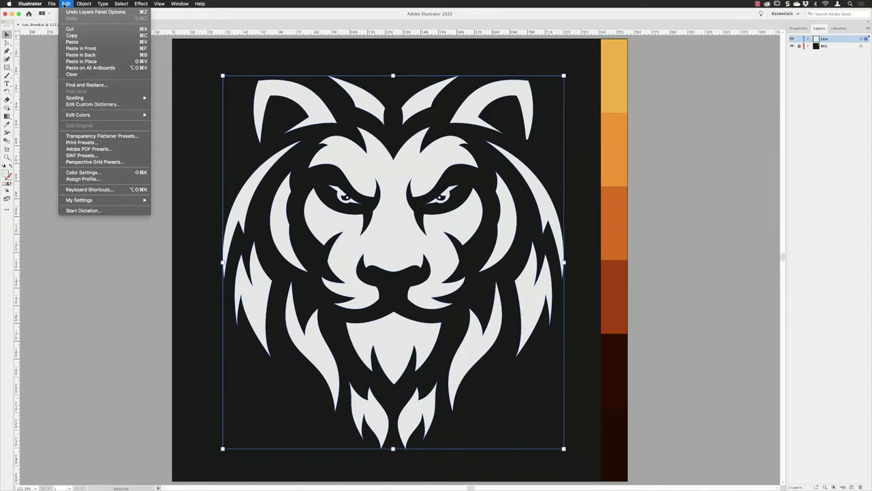
left_click(74, 37)
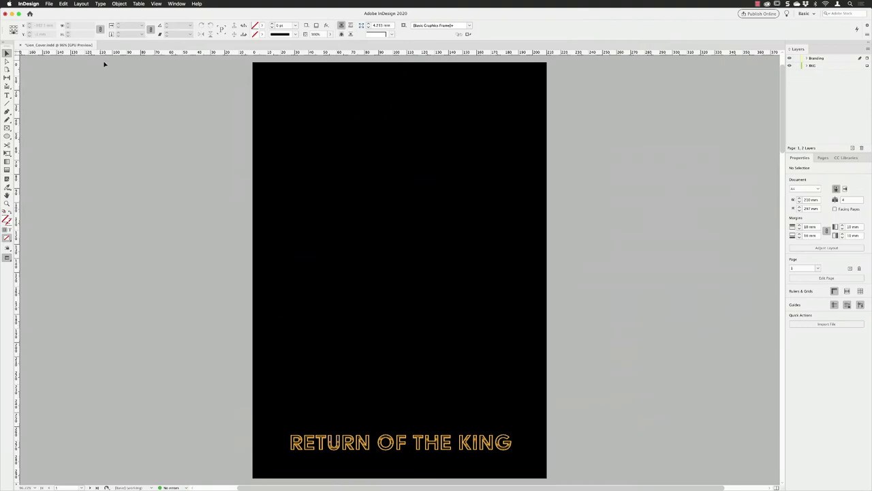
Paste the white lion onto the black cover page and ungroup it into separate paths
left_click(63, 4)
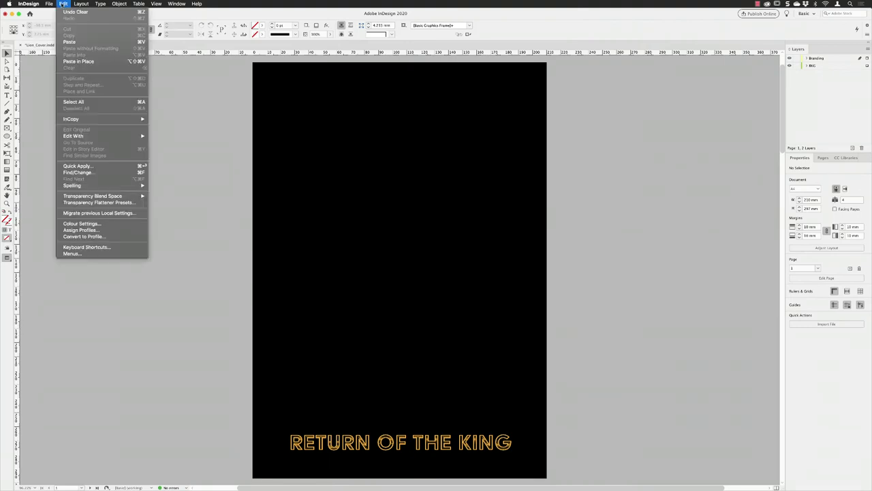
left_click(69, 42)
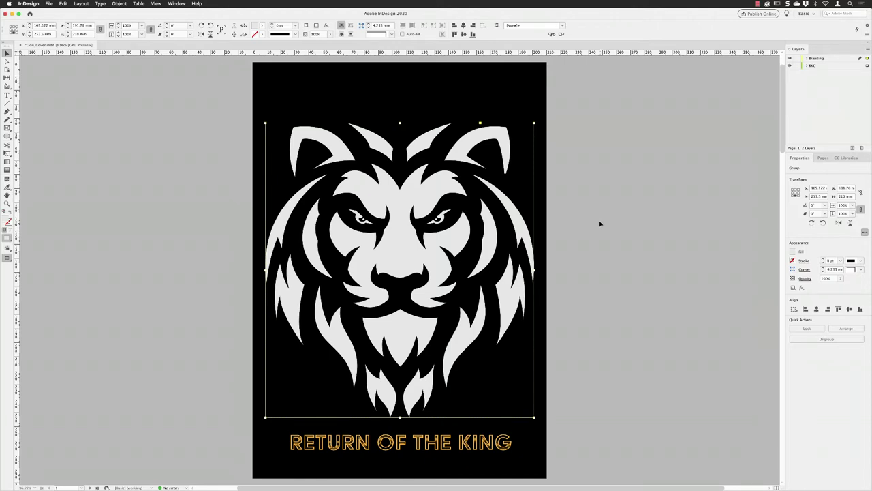
left_click(119, 4)
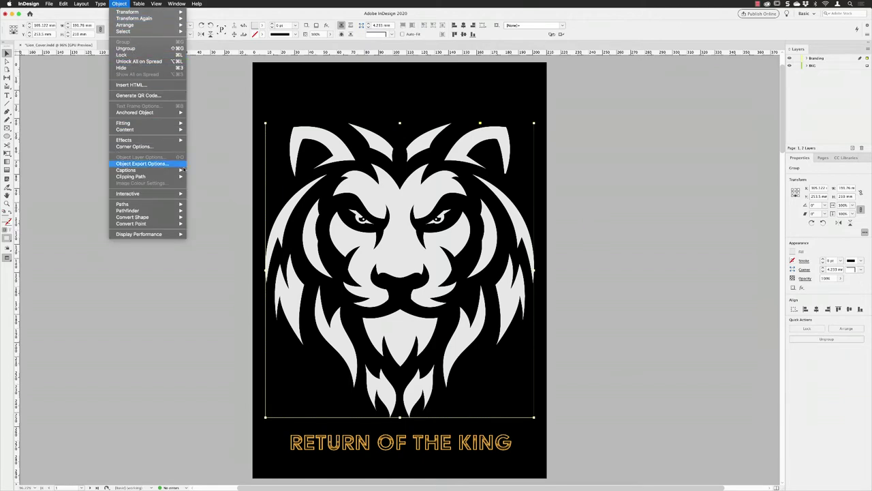
mouse_move(176, 206)
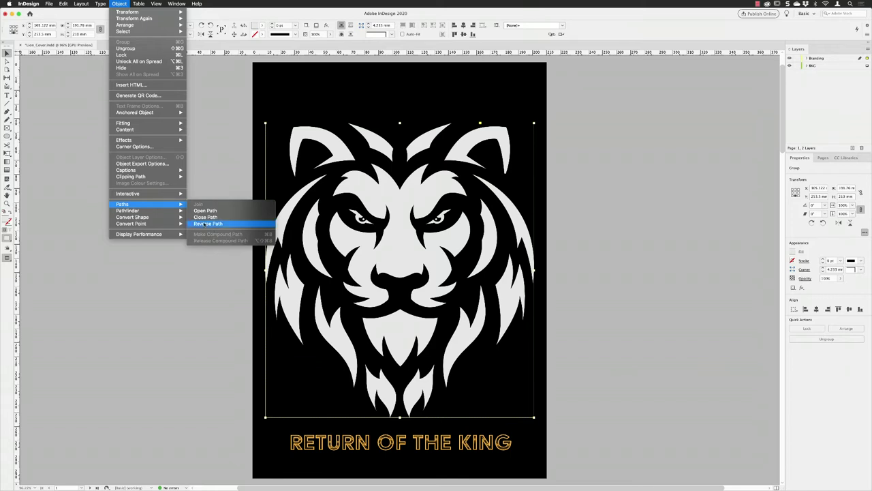
left_click(145, 49)
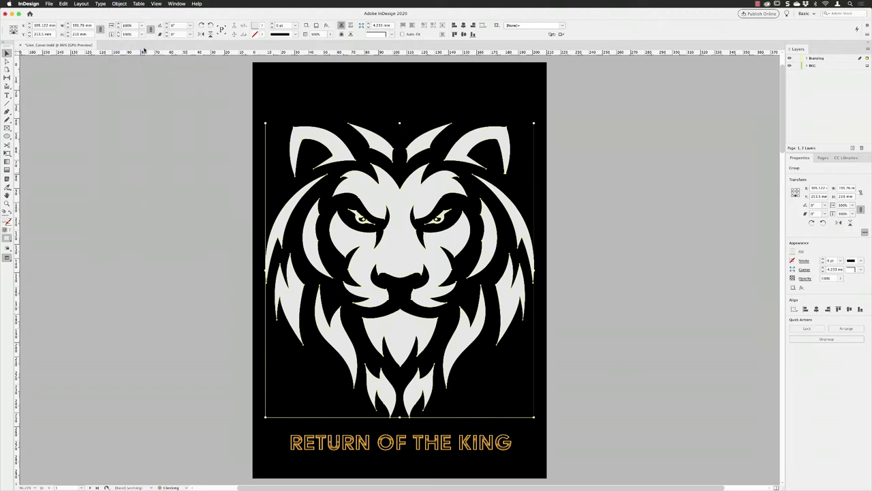
left_click(49, 4)
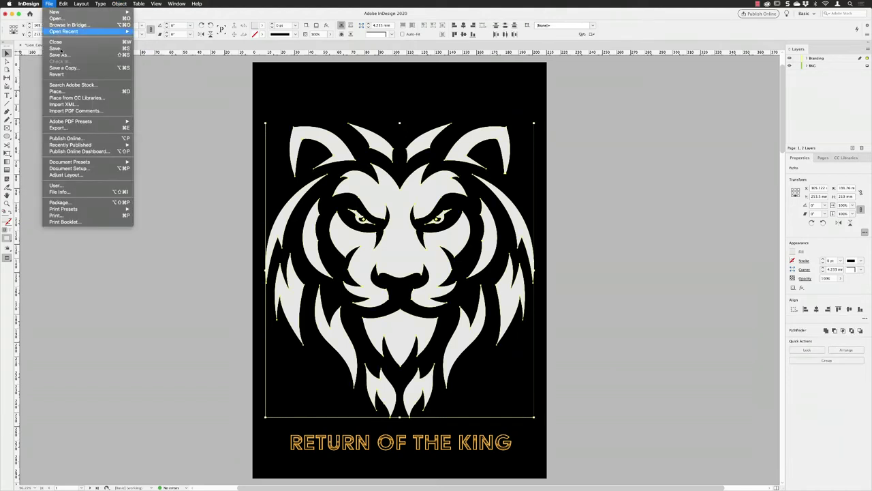
left_click(56, 91)
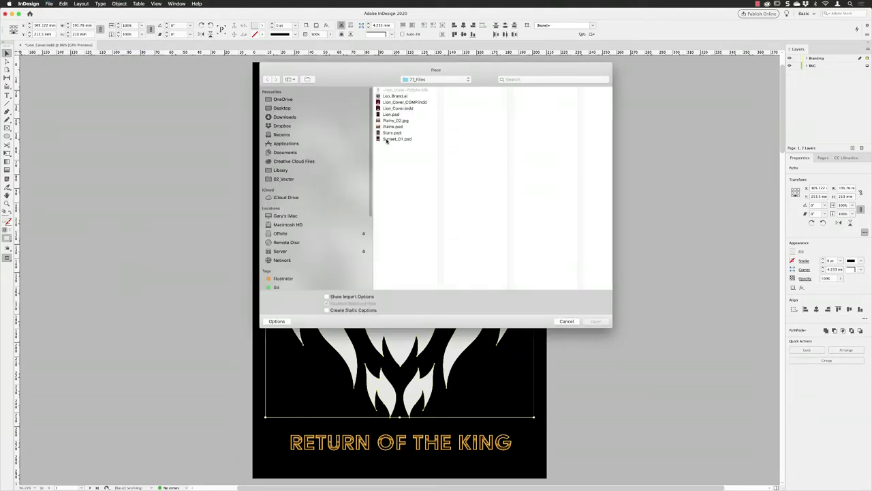
left_click(397, 139)
left_click(595, 321)
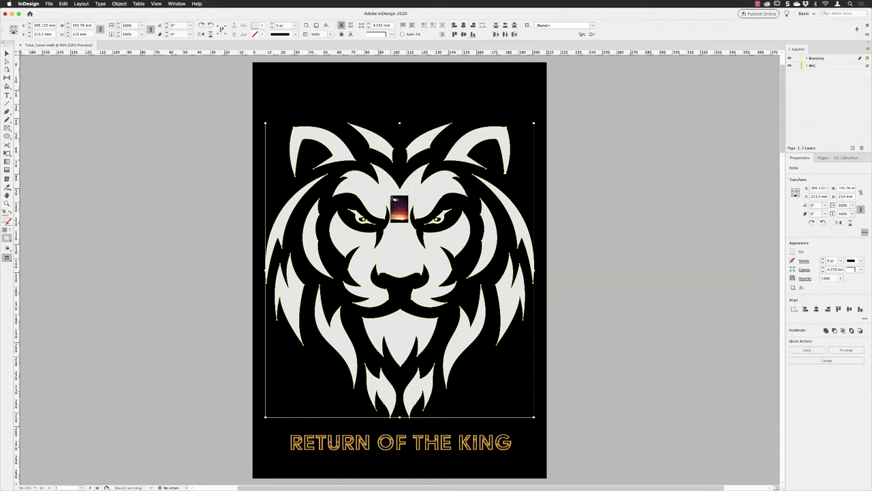
left_click(394, 199)
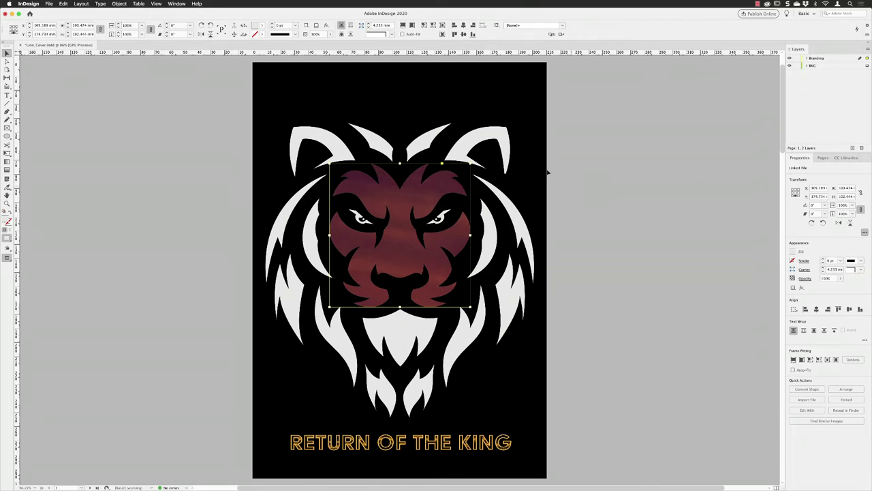
key("super+z")
key("Escape")
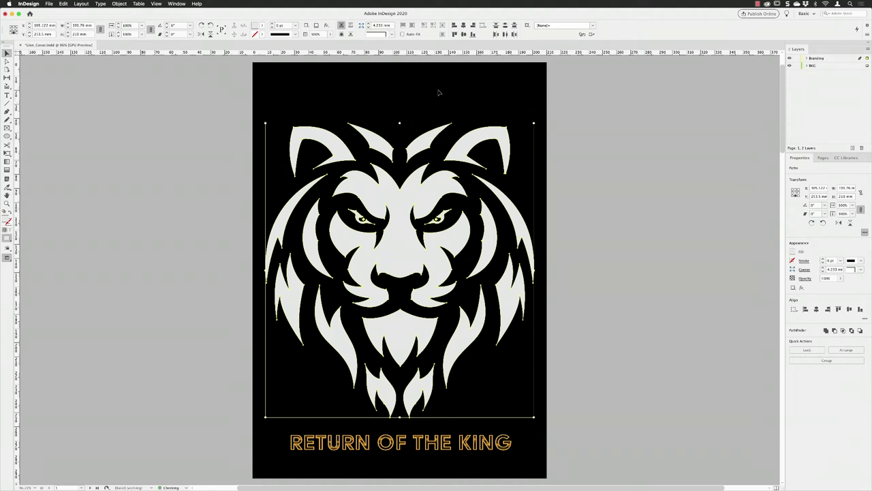
Make the lion a compound path, place Sunset_01.psd into it, and fill proportionally
left_click(117, 3)
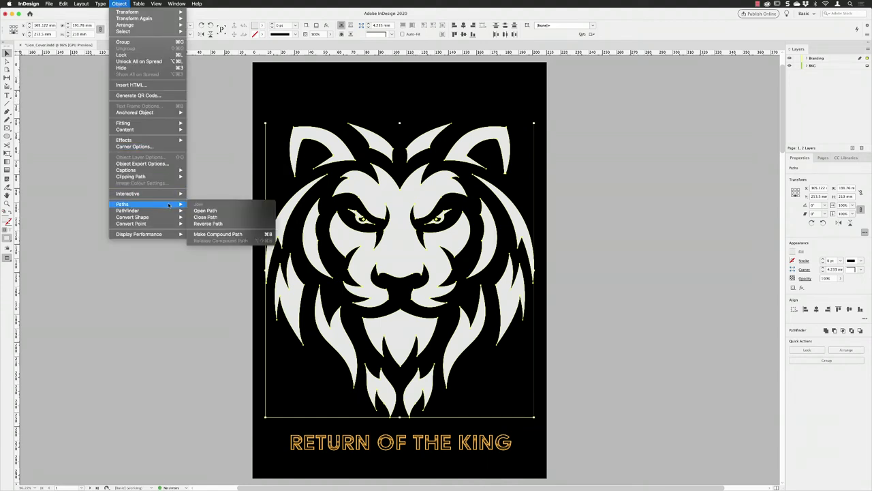
left_click(245, 234)
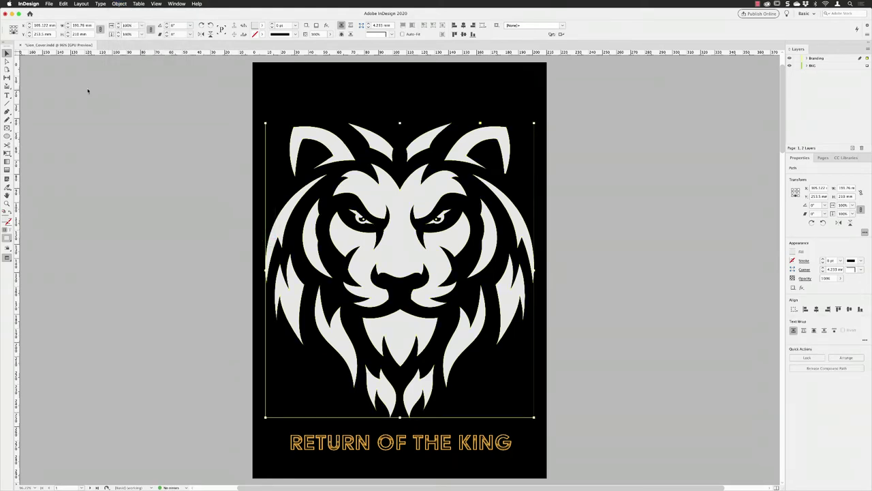
key("super+d")
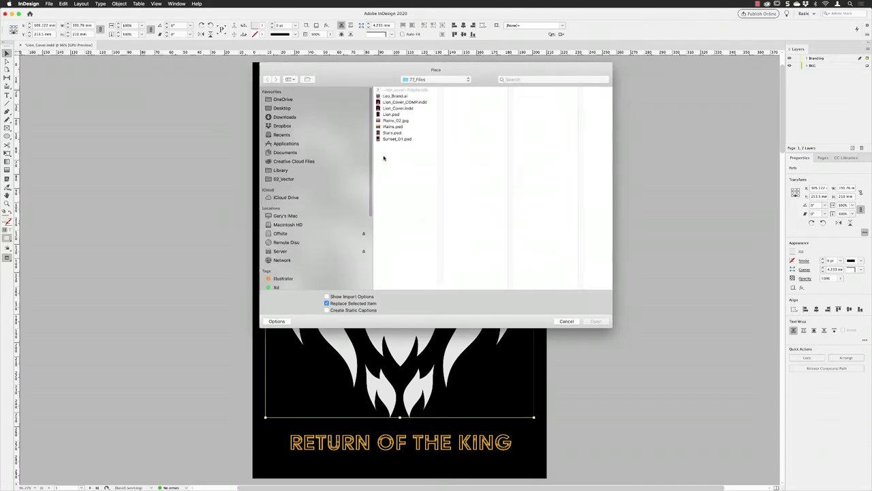
left_click(387, 139)
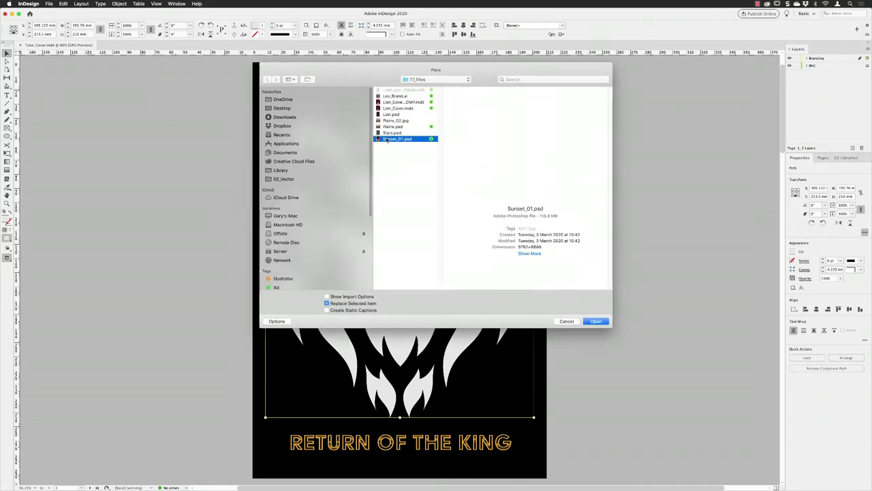
left_click(595, 325)
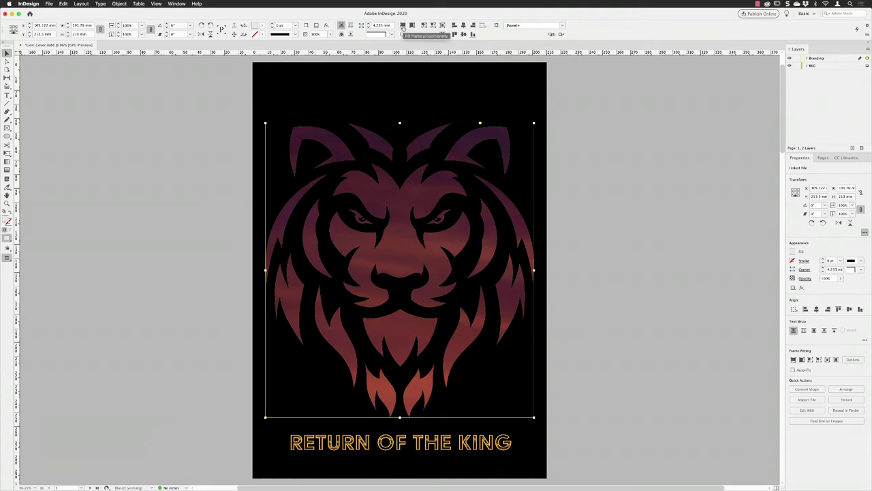
left_click(402, 26)
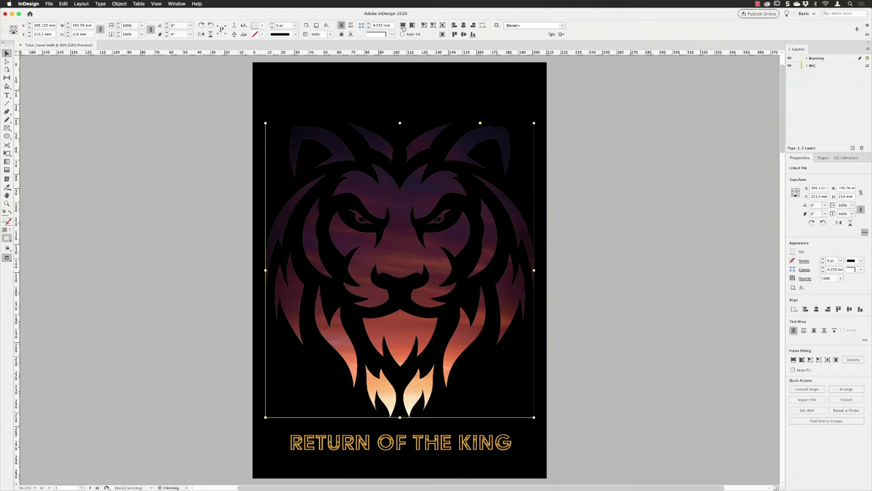
Nudge the sunset photo lower inside the lion so the bright glow lights the lower mane
mouse_move(406, 224)
left_click(400, 269)
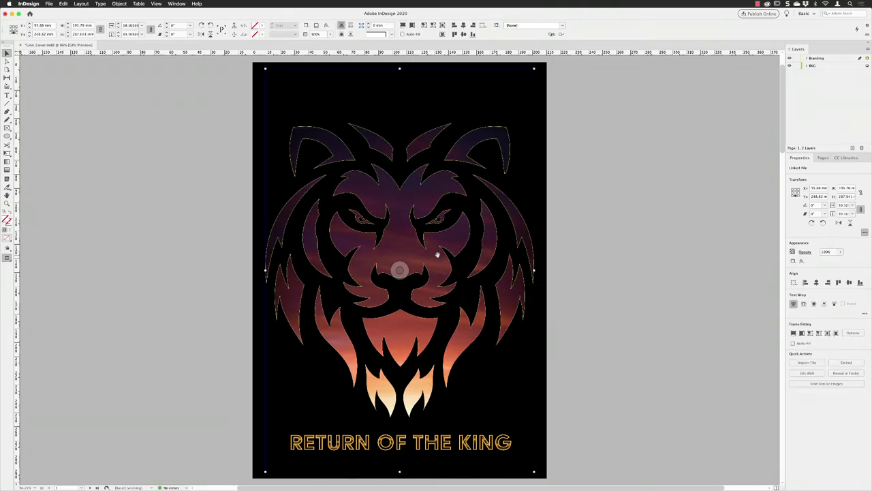
left_click_drag(399, 255, 398, 241)
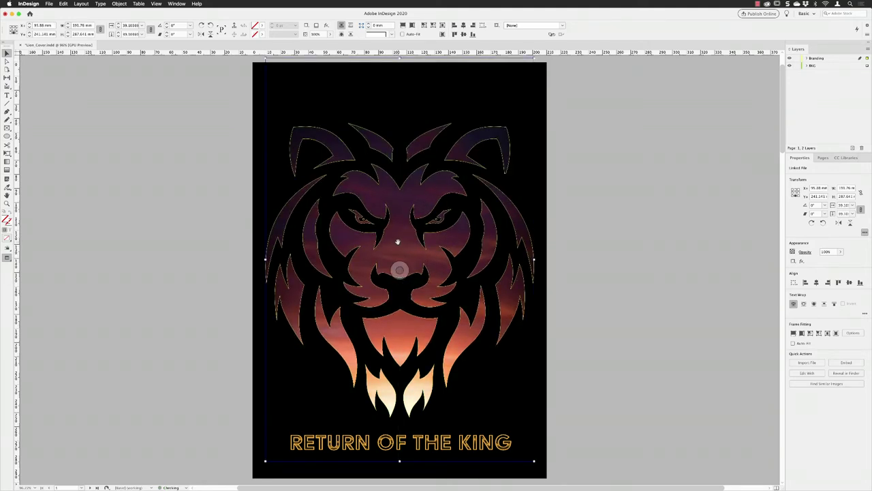
key("shift+Up")
key("shift+Up")
key("shift+Up")
key("shift+Up")
key("shift+Up")
key("shift+Up")
key("shift+Up")
key("shift+Up")
key("shift+Up")
key("shift+Up")
key("shift+Up")
key("shift+Up")
key("shift+Up")
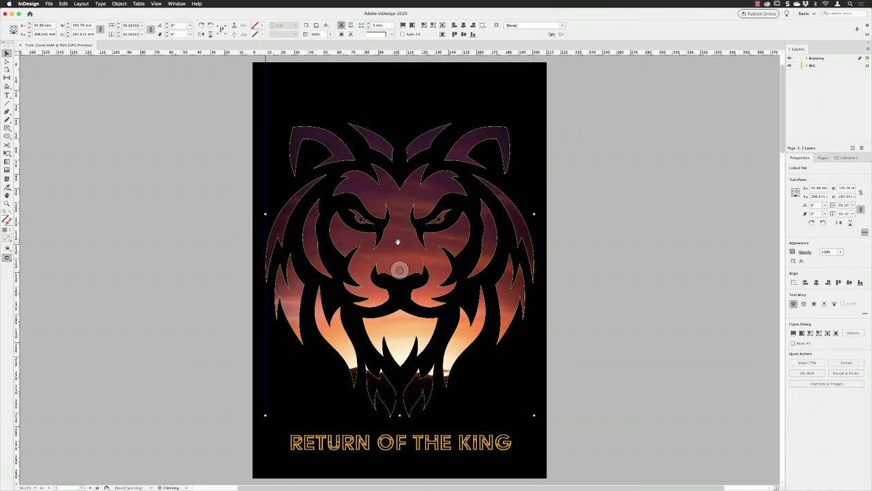
key("shift+Up")
key("shift+Up")
key("shift+Up")
key("shift+Up")
key("shift+Up")
key("shift+Up")
key("shift+Up")
key("shift+Up")
key("shift+Up")
key("shift+Down")
key("shift+Down")
key("shift+Down")
key("shift+Down")
key("shift+Down")
key("shift+Down")
key("shift+Down")
key("shift+Down")
key("shift+Down")
key("shift+Down")
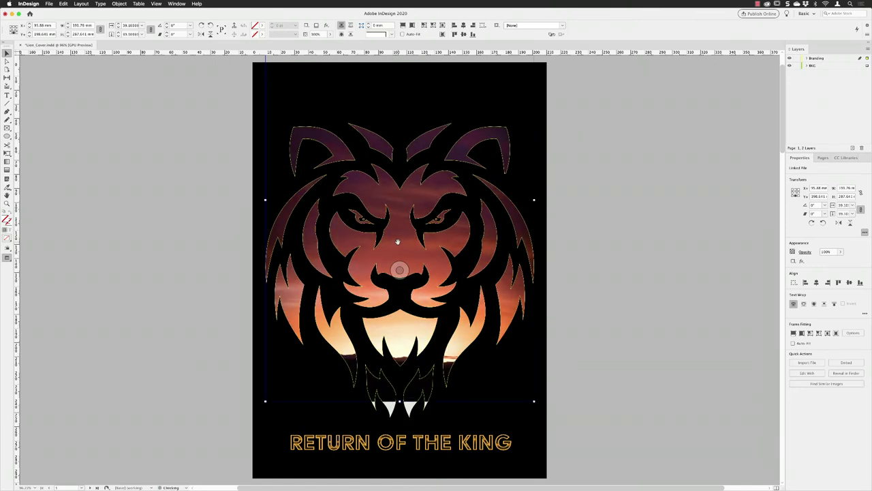
key("shift+Down")
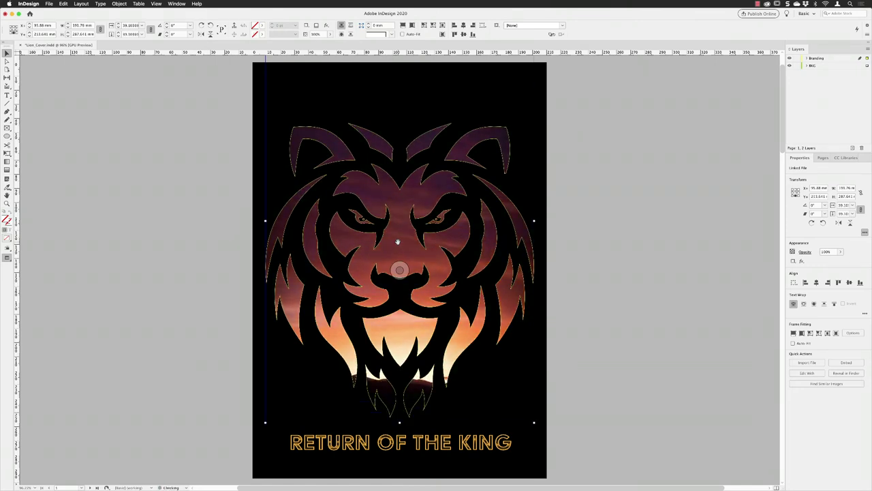
key("shift+Down")
key("shift+Down")
key("shift+Down")
key("shift+Down")
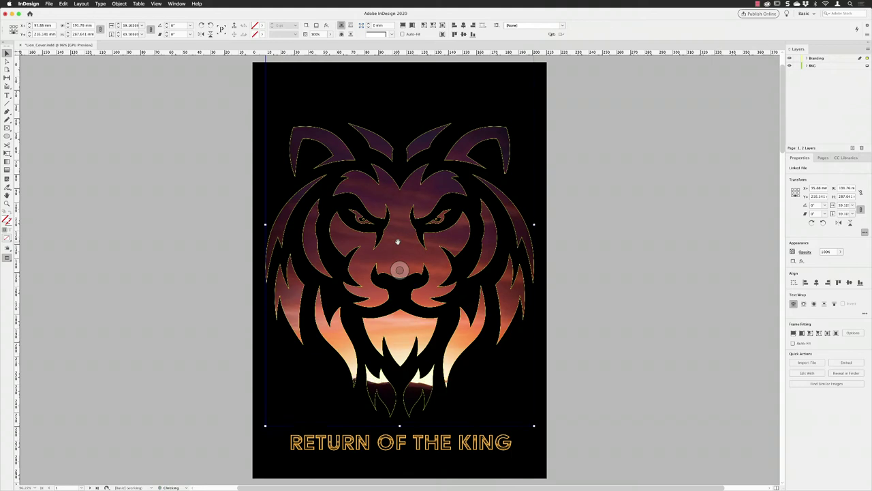
key("shift+Down")
key("shift+Down")
key("shift+Down")
key("shift+Down")
key("shift+Down")
key("shift+Down")
key("shift+Down")
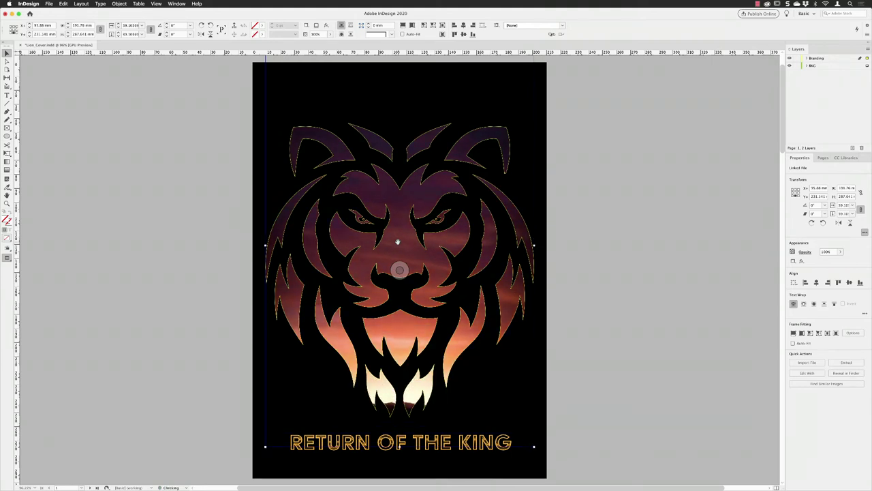
key("shift+Down")
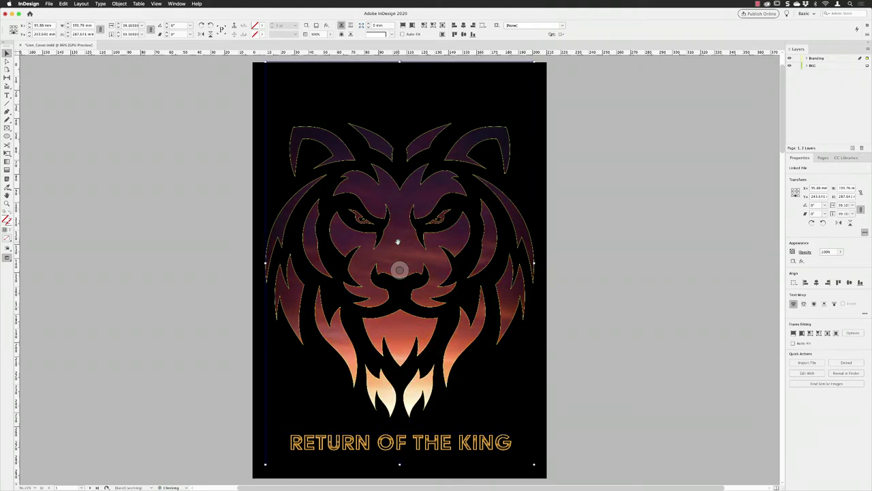
left_click(620, 228)
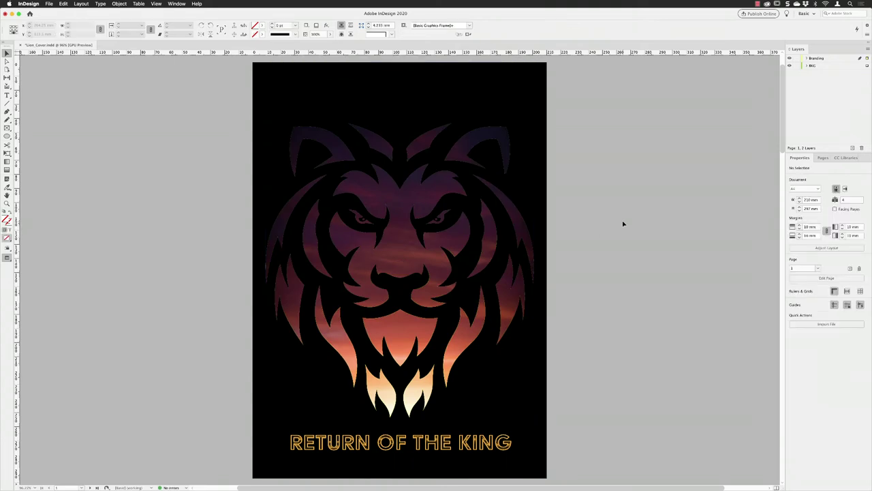
Set the lion frame's fill swatch to [None] and deselect it
left_click(406, 199)
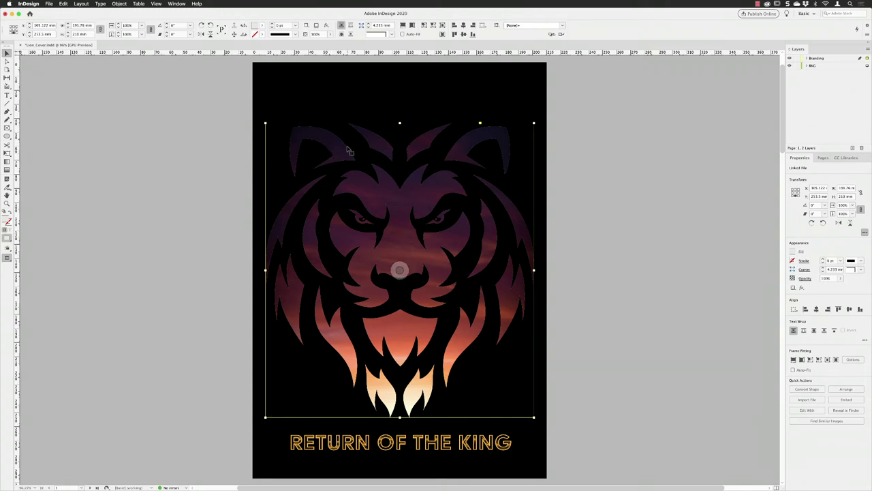
left_click(262, 26)
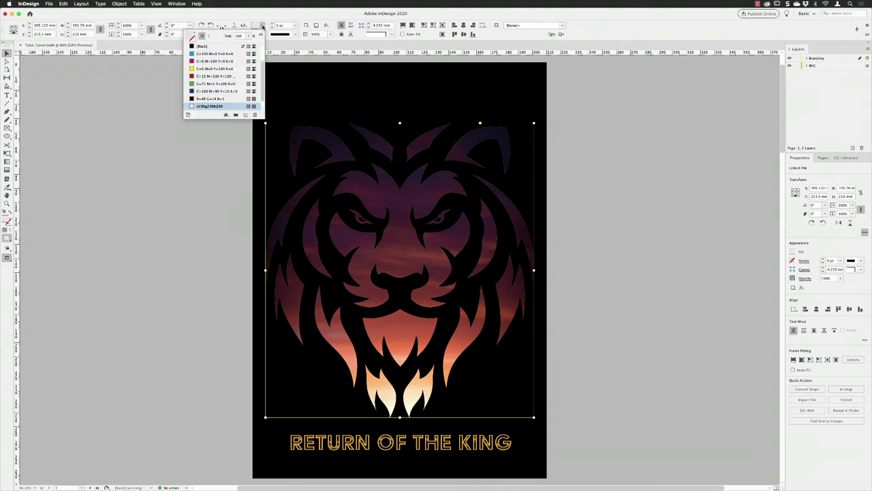
left_click_drag(263, 70, 263, 48)
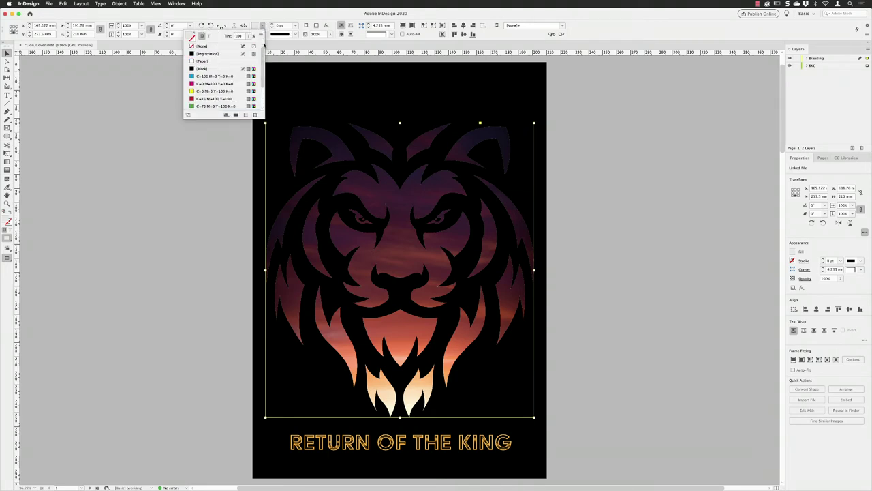
left_click(209, 46)
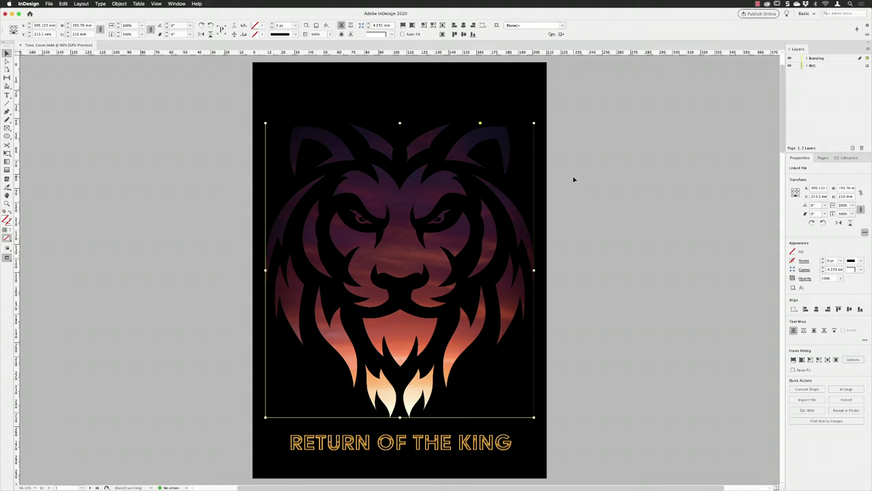
left_click(574, 179)
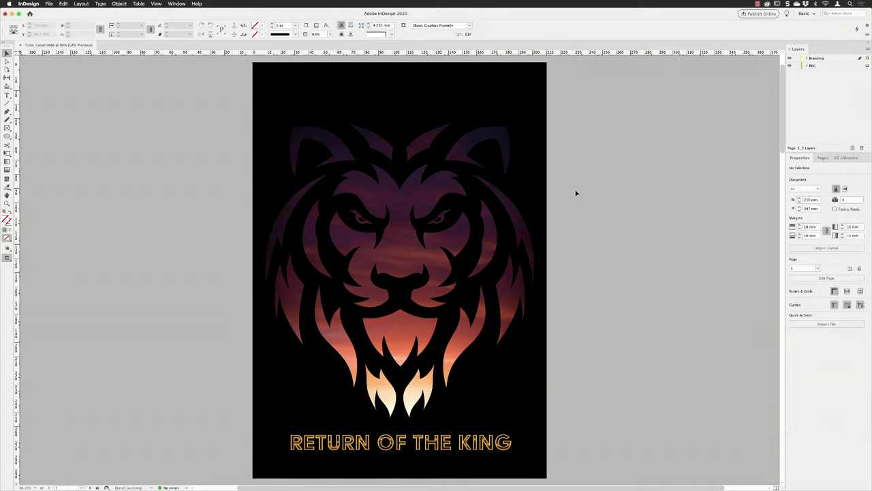
On page 2, marquee-select all 48 blue circles in the grid
left_click(91, 487)
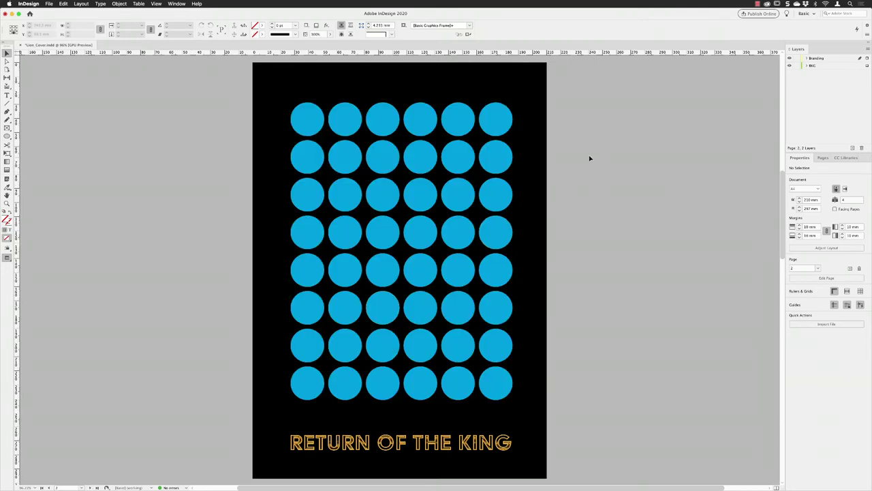
left_click(313, 121)
left_click(346, 121)
left_click(379, 123)
left_click(373, 77)
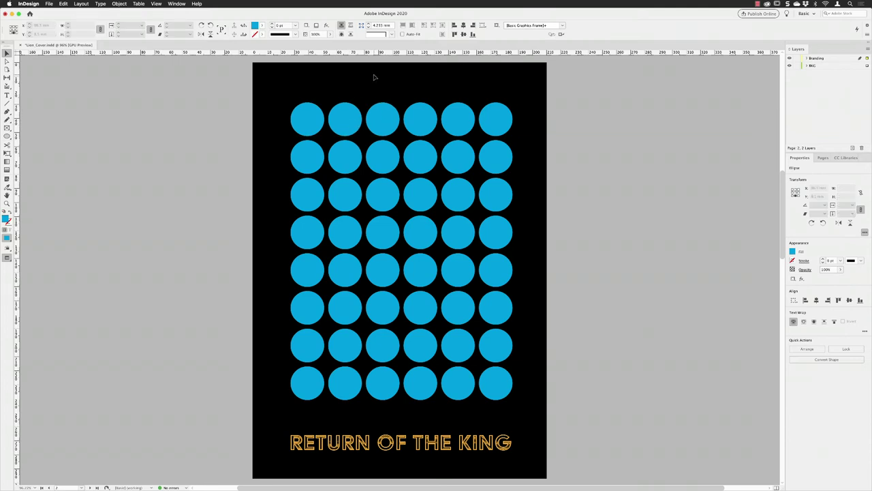
left_click_drag(272, 90, 527, 402)
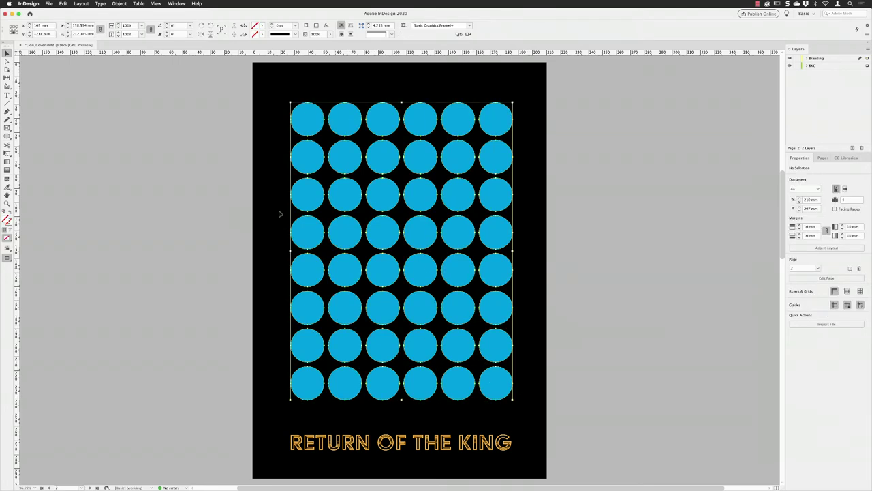
Combine the circles into a compound path and place Stars.psd into it
left_click(119, 4)
mouse_move(171, 203)
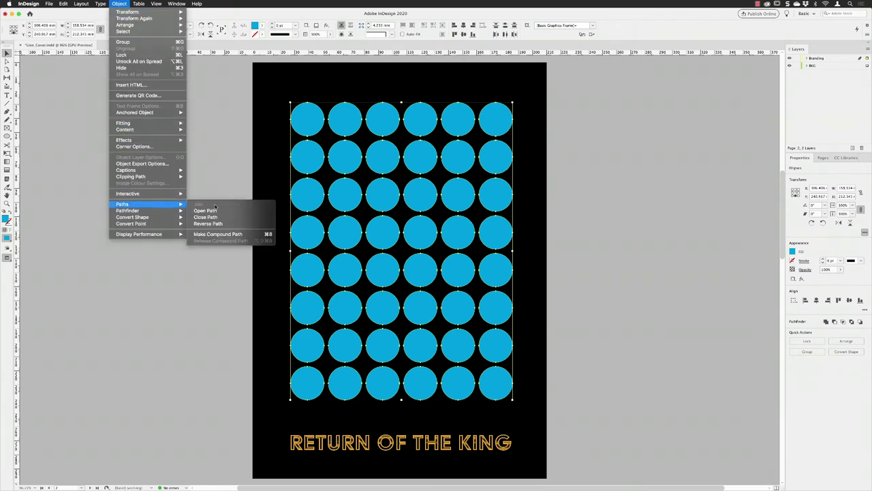
left_click(221, 234)
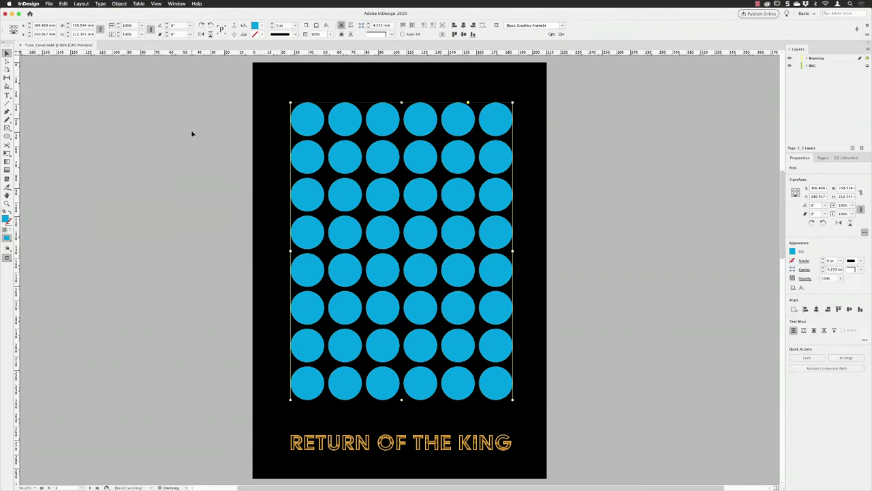
key("super+d")
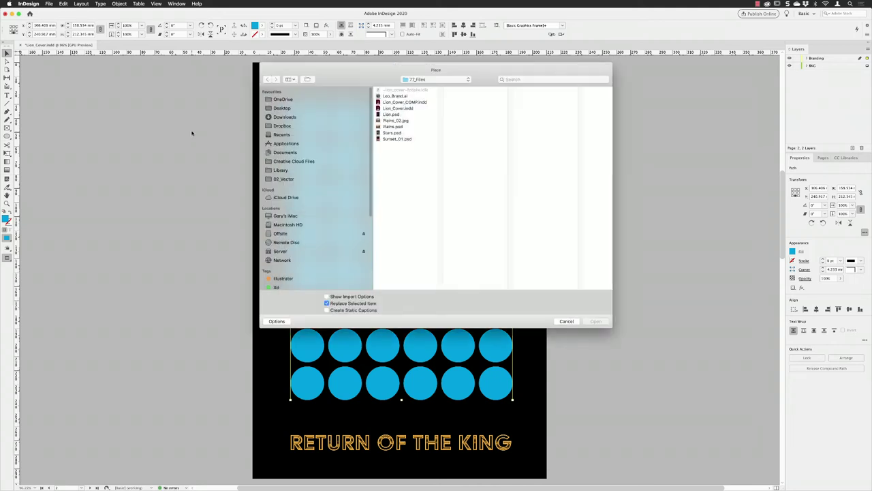
left_click(382, 133)
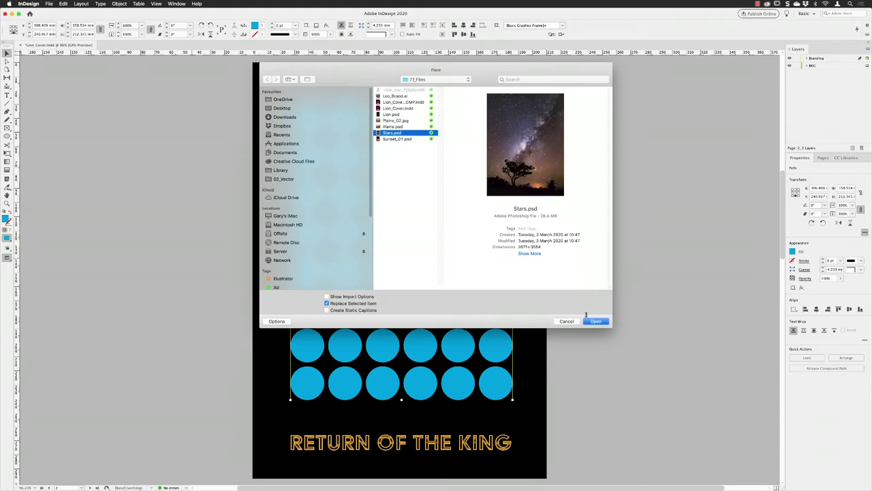
left_click(595, 321)
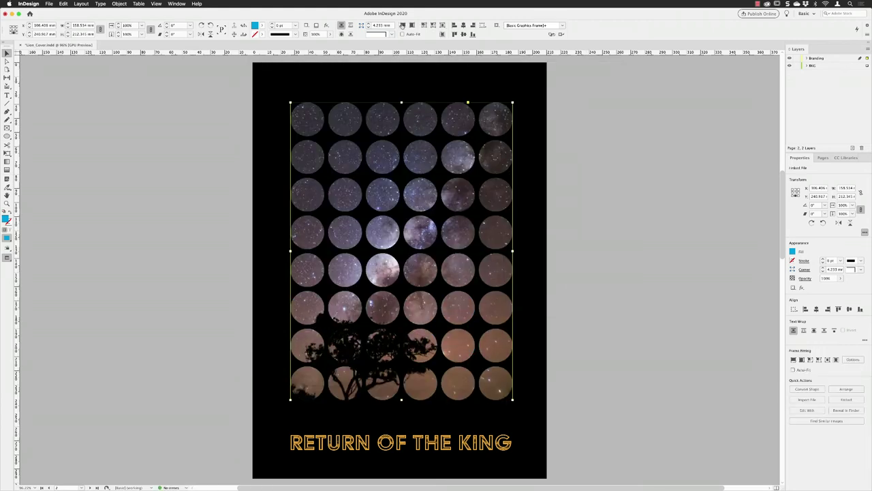
Fill the circles proportionally with the star photo, undoing a trial downward move
left_click(402, 25)
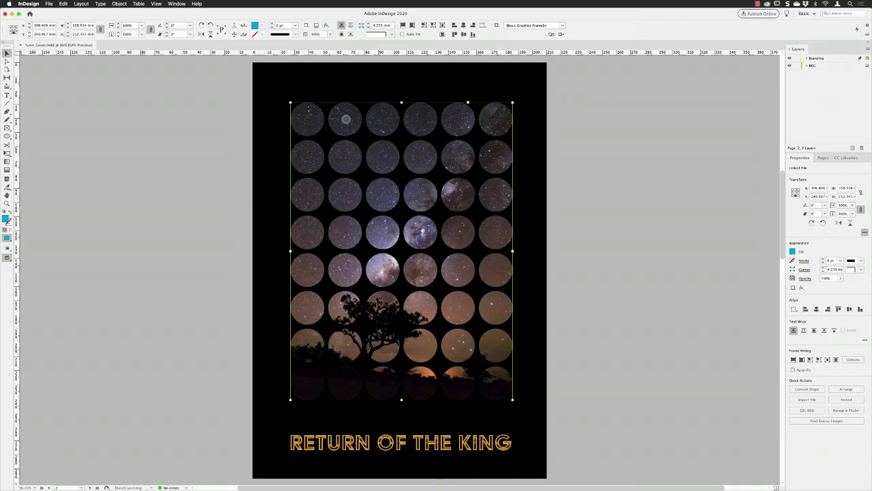
double_click(423, 234)
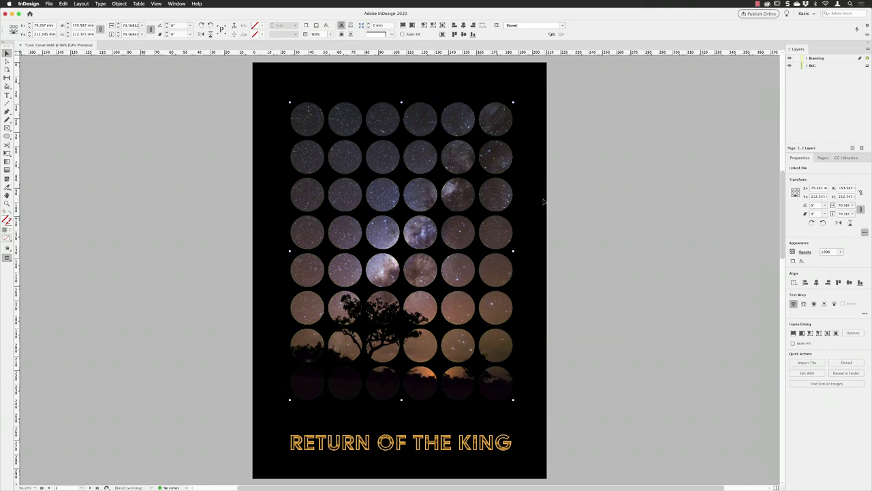
left_click_drag(417, 124, 419, 143)
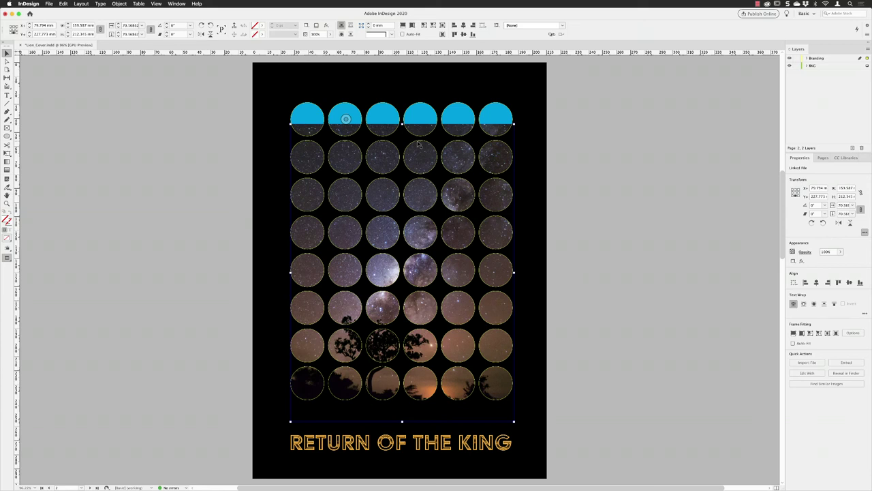
key("ctrl+z")
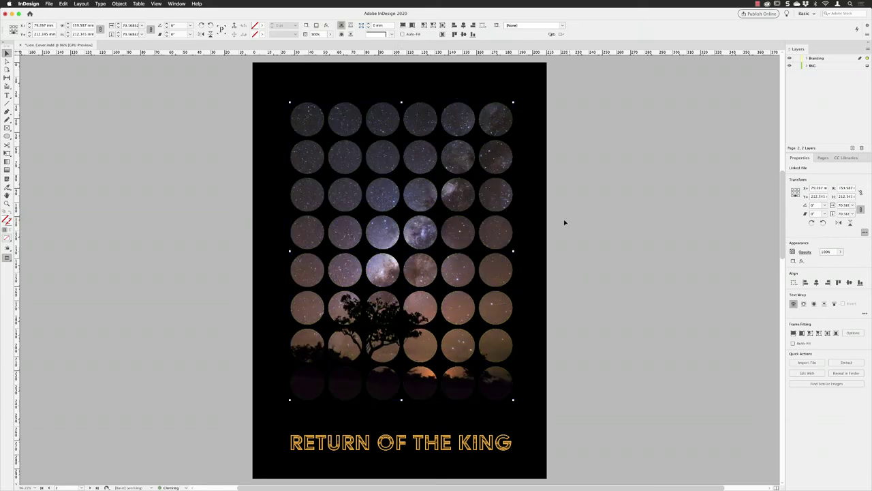
left_click(584, 222)
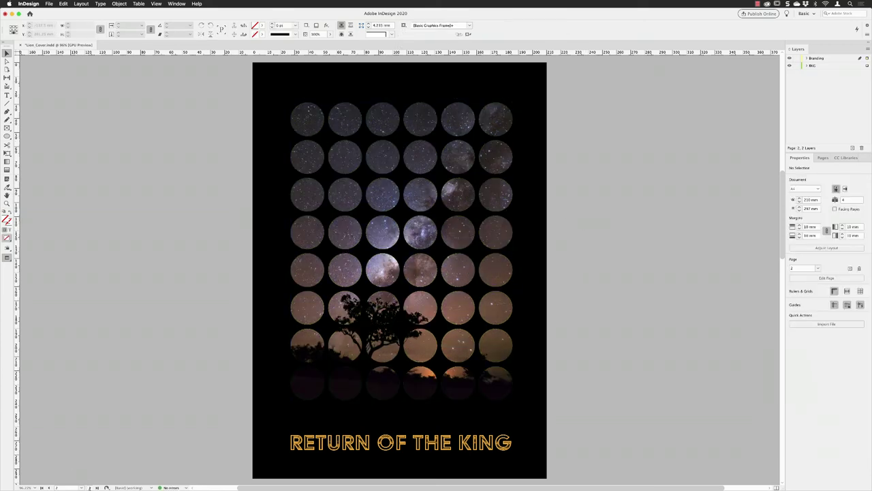
Page forward to the page 3 lion cover, then to page 4's red-lit lion cover
left_click(89, 488)
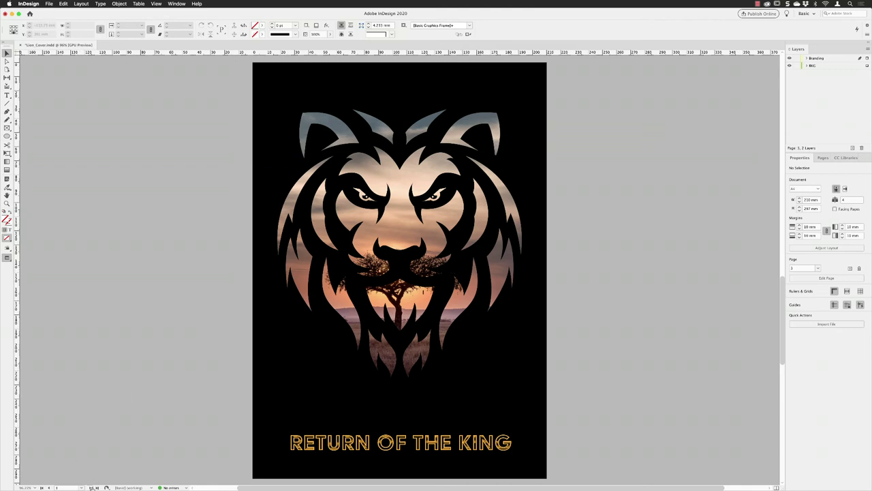
left_click(91, 488)
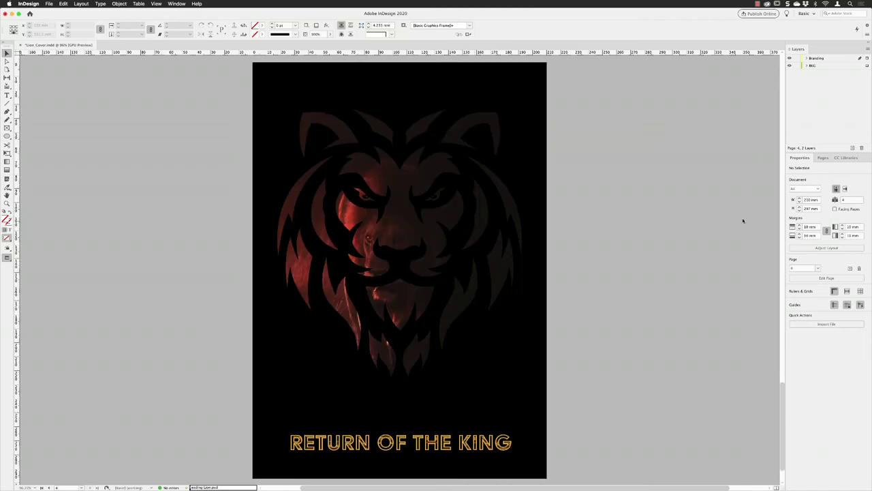